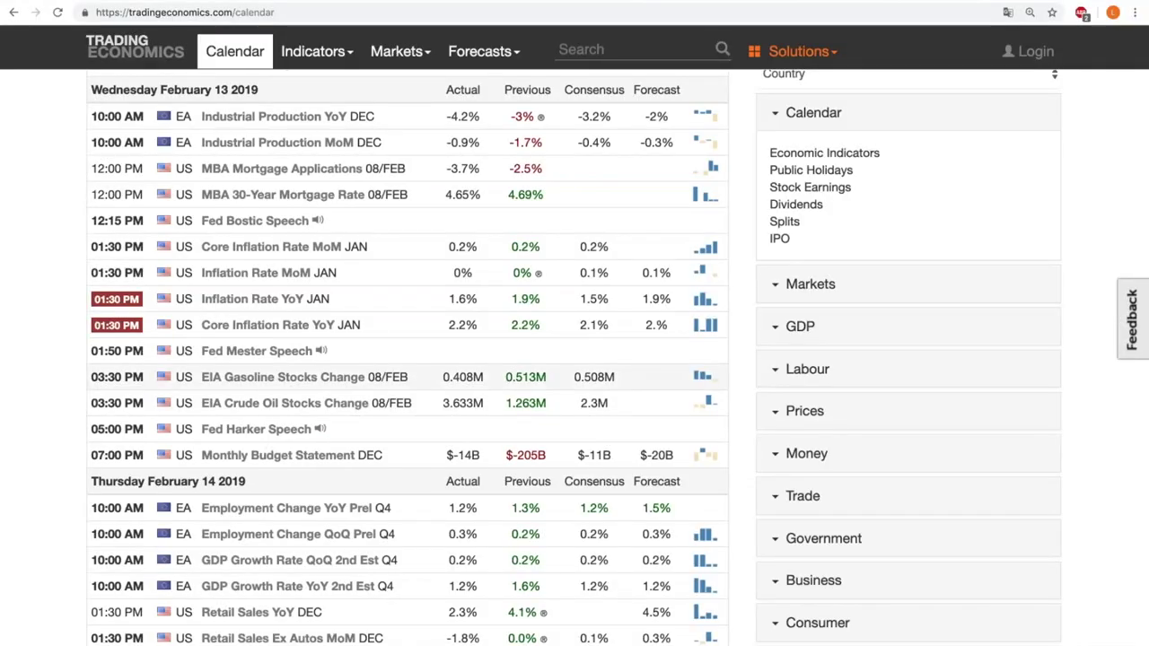
- Review the February 14 releases in the economic calendar and bring up the US Retail Sales chart image
scroll(414, 291, down, 5)
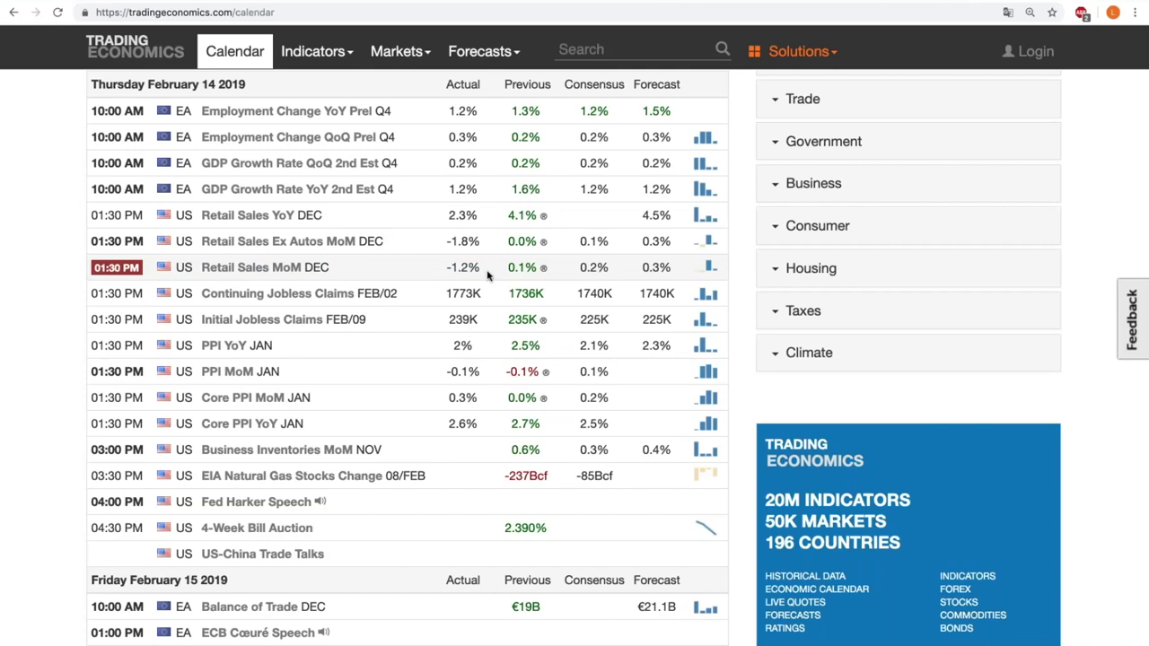
key(ctrl+Tab)
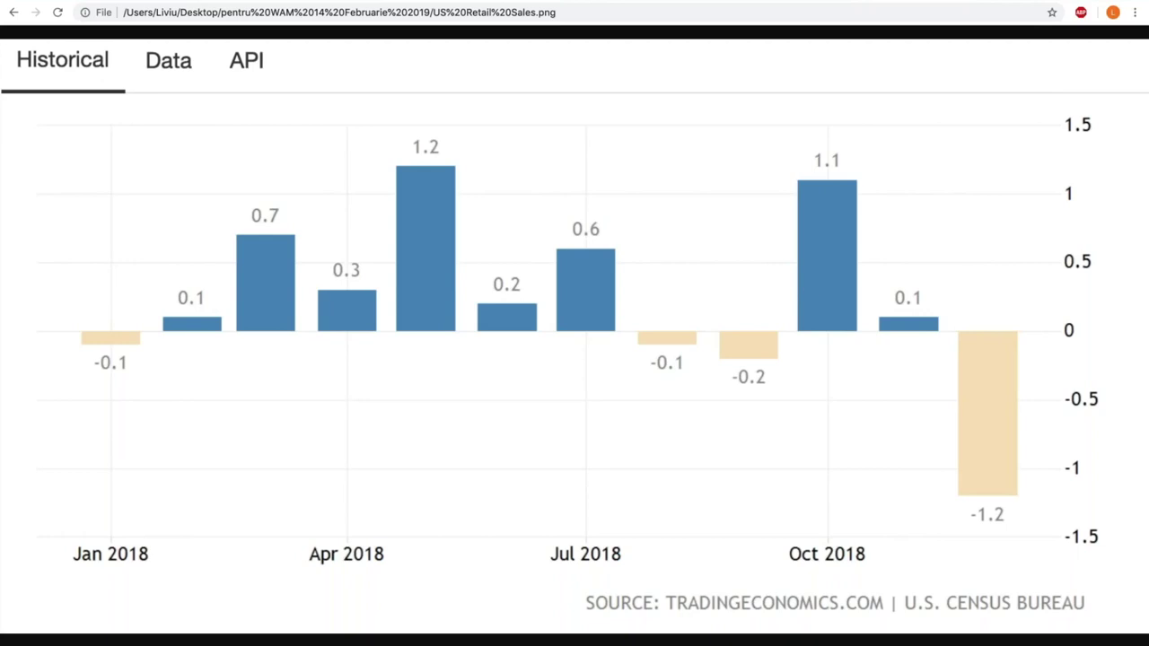
- Switch to the Admiral Markets web terminal, compare the [SP500] chart on the daily and weekly timeframes, and open the EURUSD chart
key(ctrl+Tab)
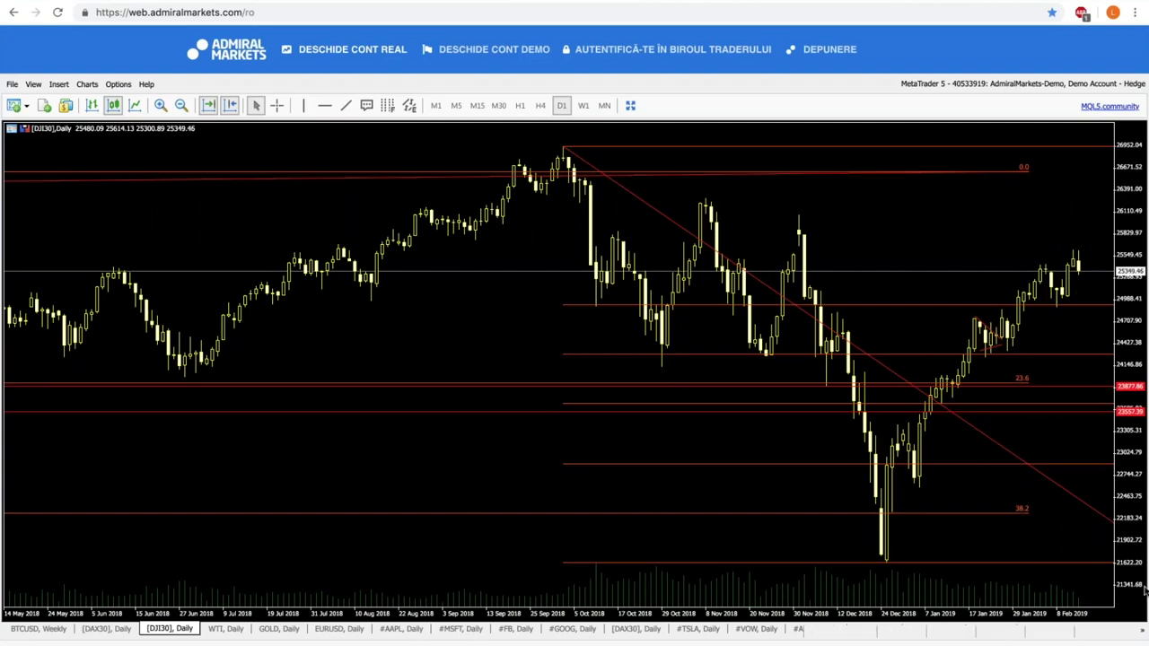
click(1141, 630)
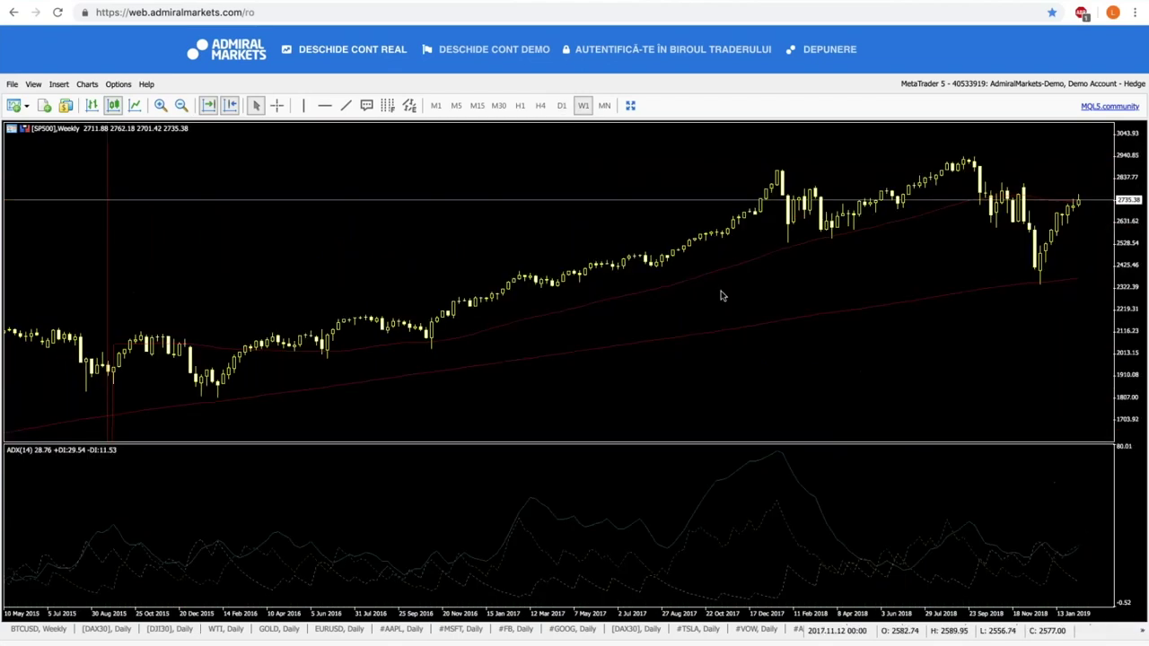
click(565, 106)
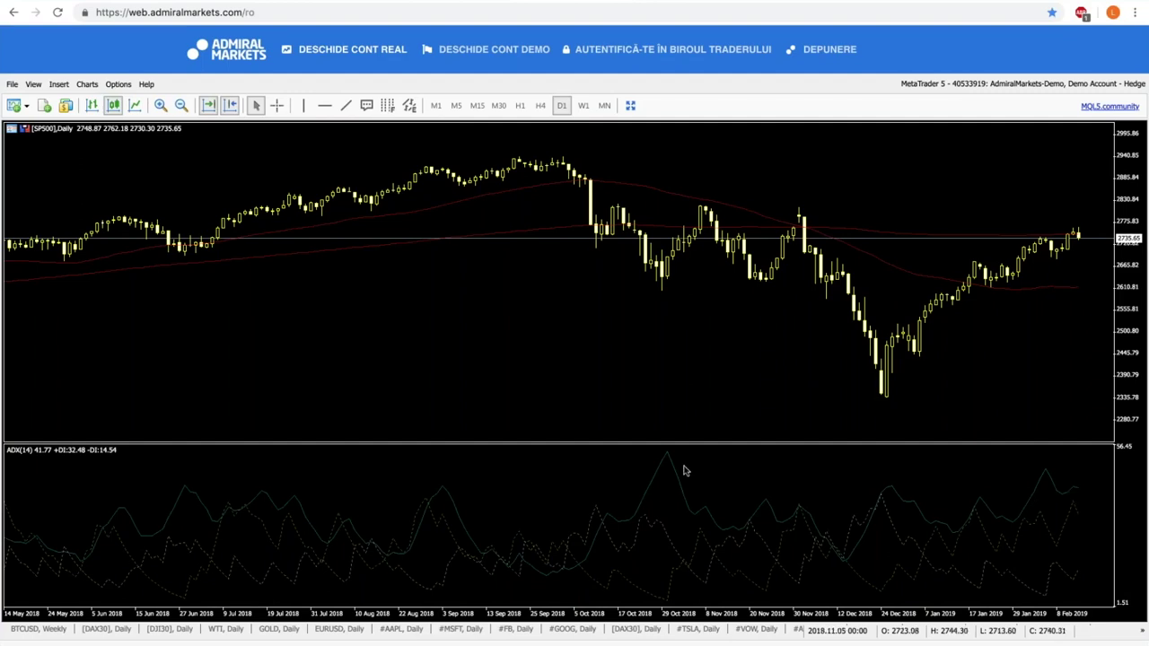
click(586, 106)
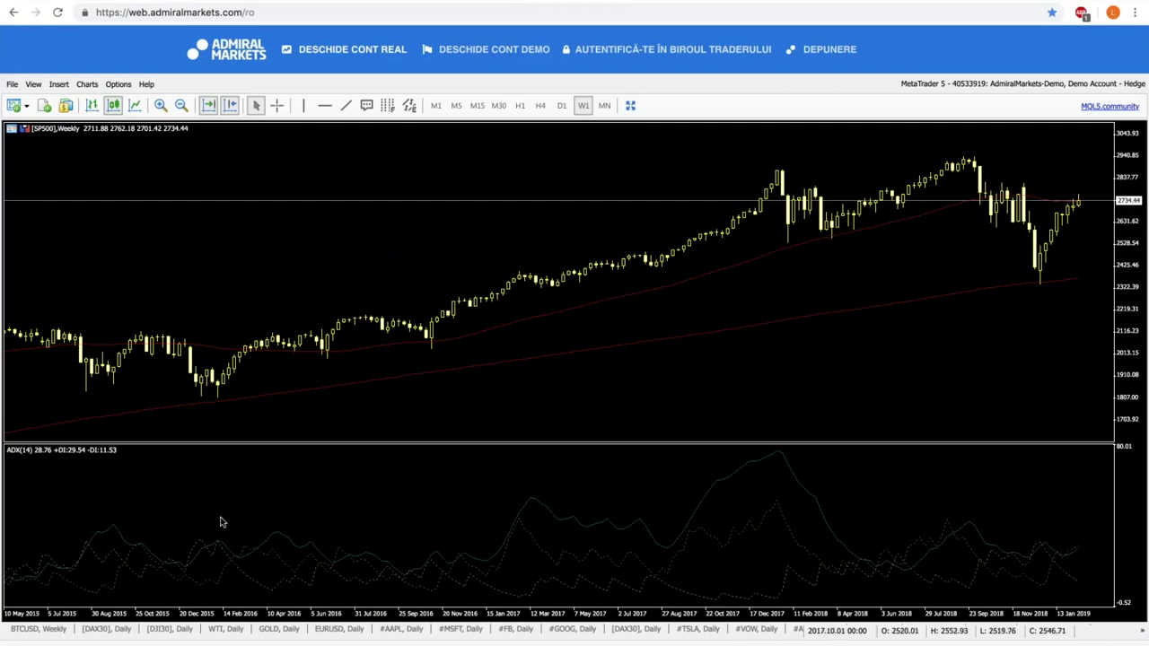
click(341, 629)
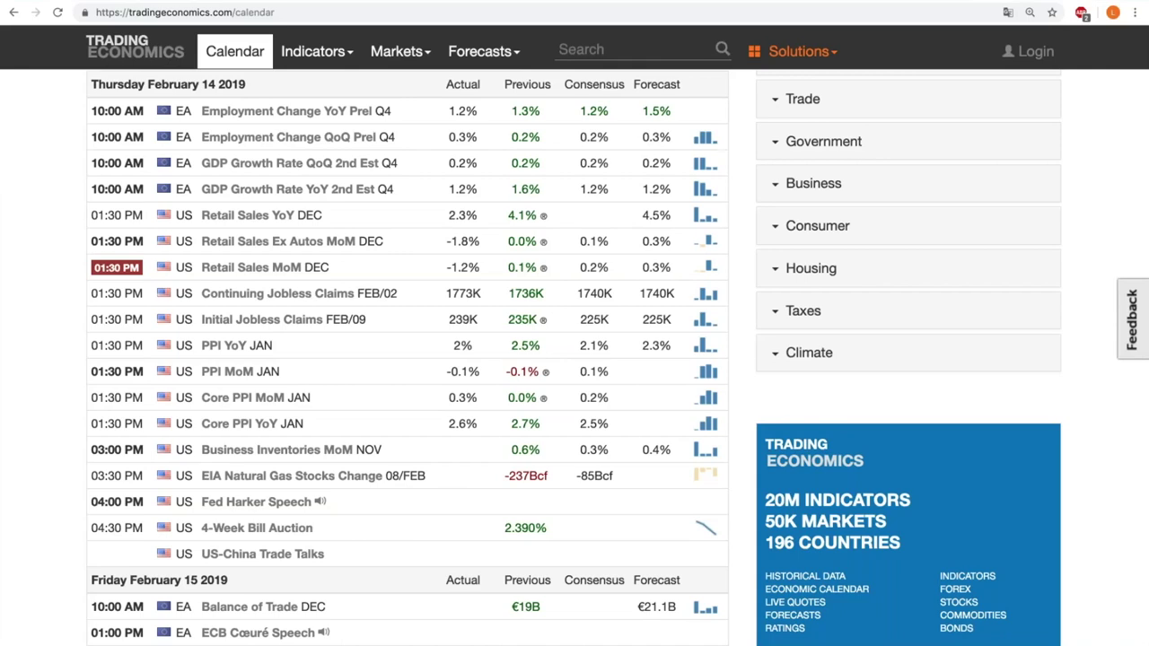
- Review the February 13 US inflation releases in the Trading Economics calendar and bring up the US CPI 10-year chart image
scroll(574, 357, up, 5)
scroll(574, 357, down, 1)
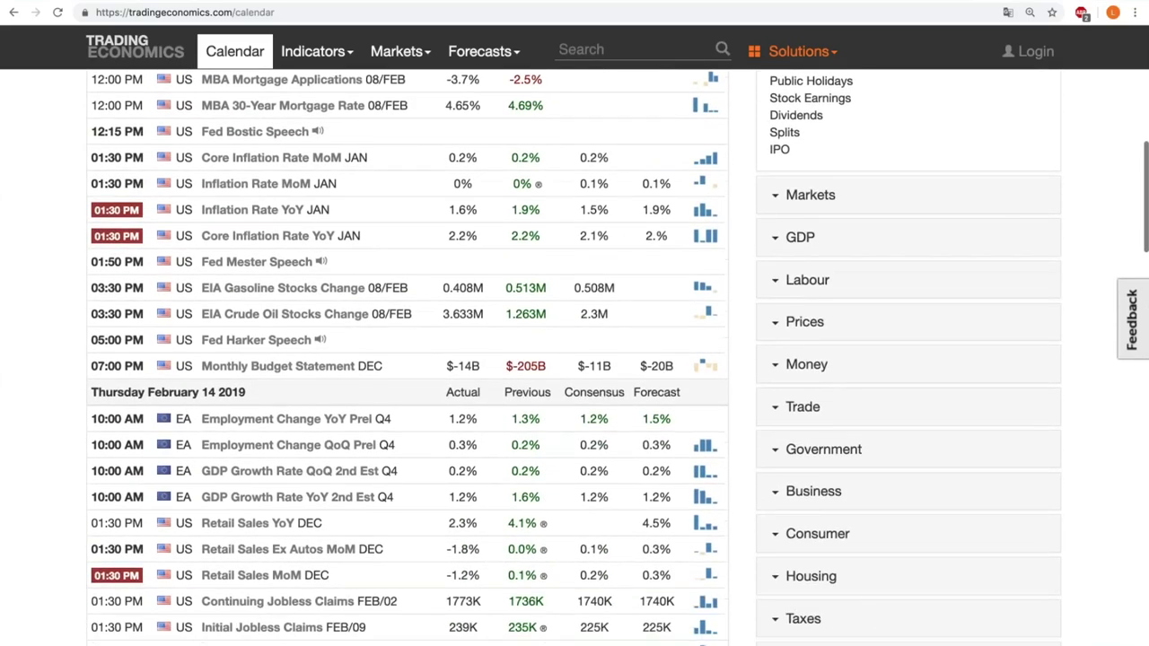
scroll(403, 254, up, 1)
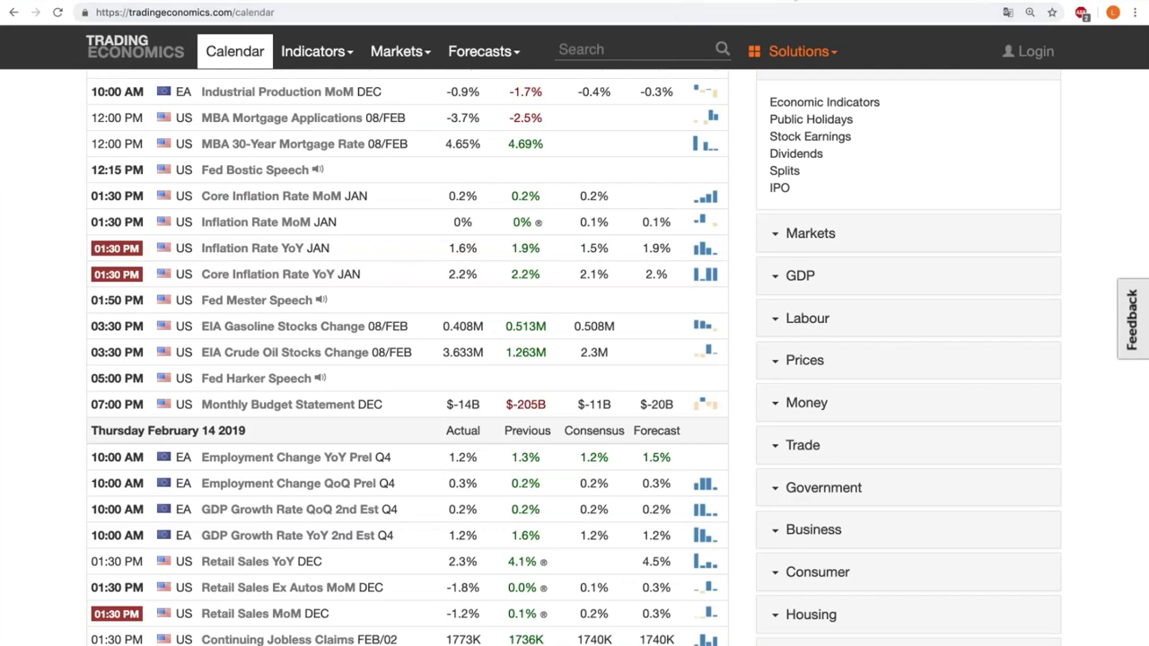
click(678, 2)
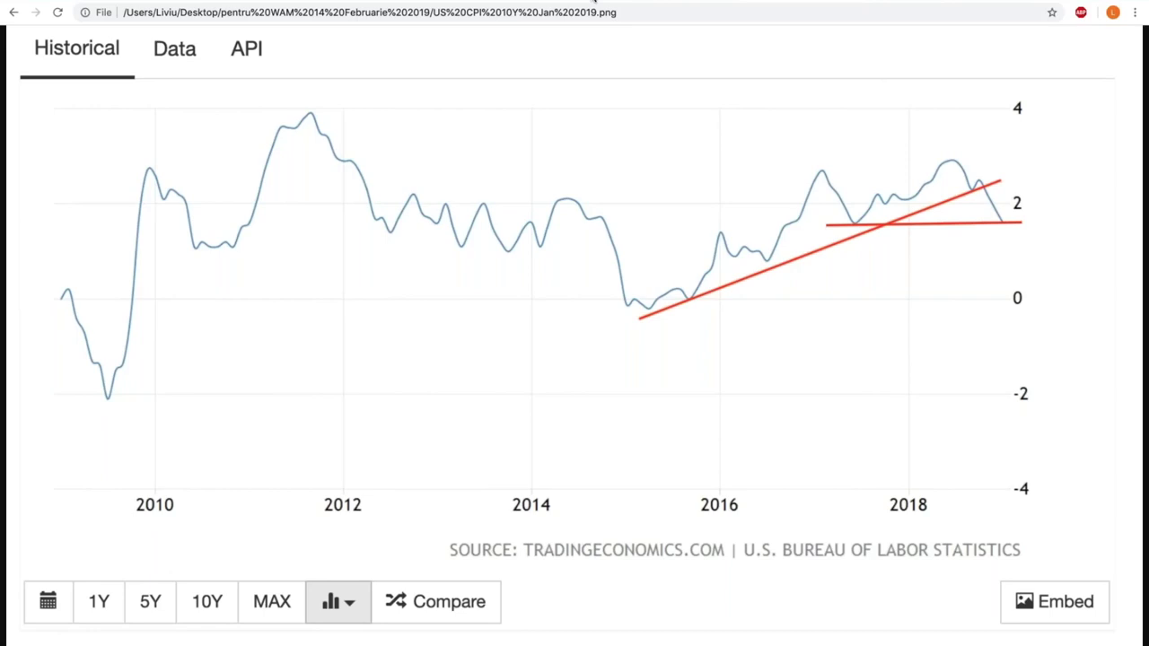
- Check the daily EURUSD chart and review the February 12 to 14 releases in the Trading Economics calendar
click(592, 3)
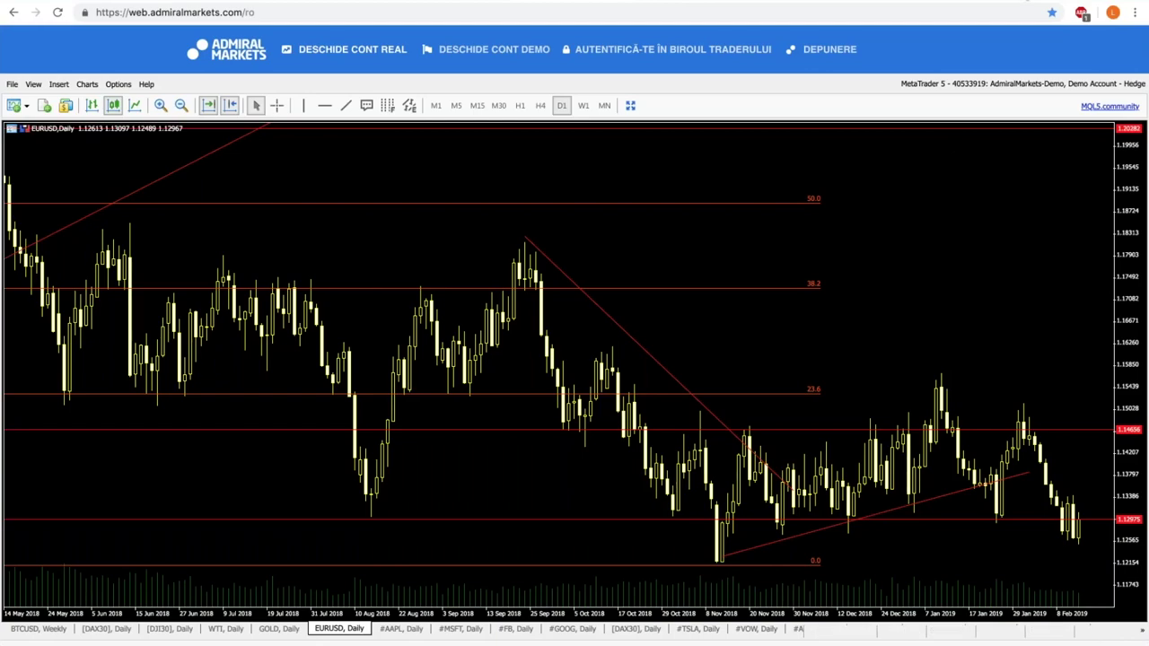
key(ctrl+Tab)
scroll(409, 359, down, 3)
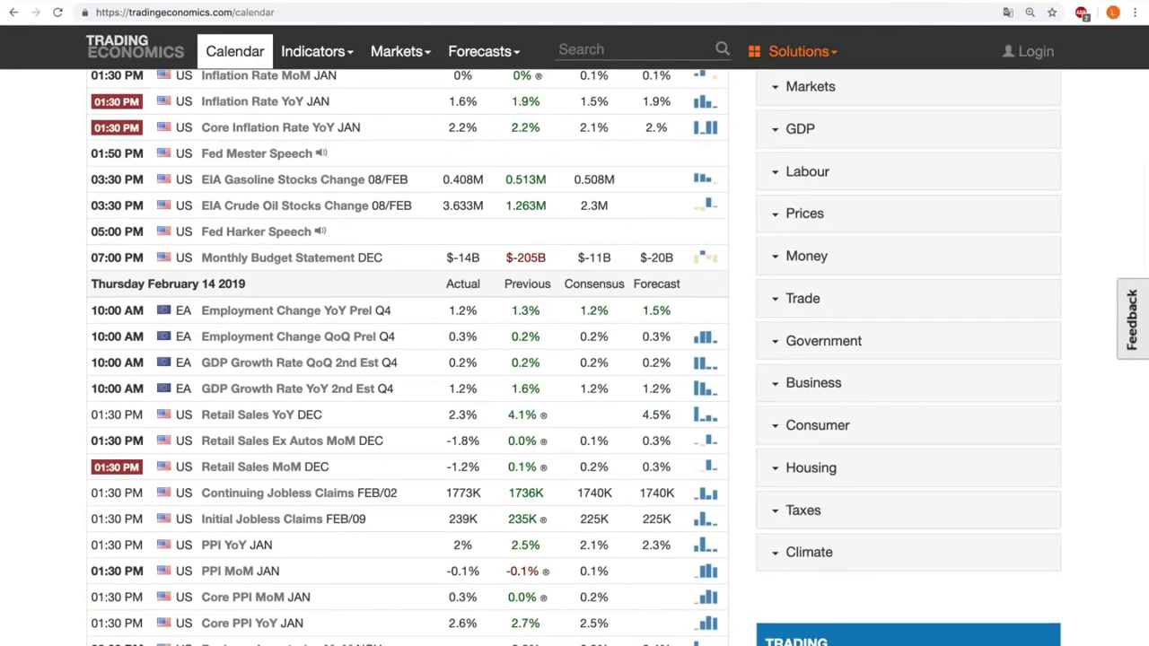
scroll(718, 296, up, 7)
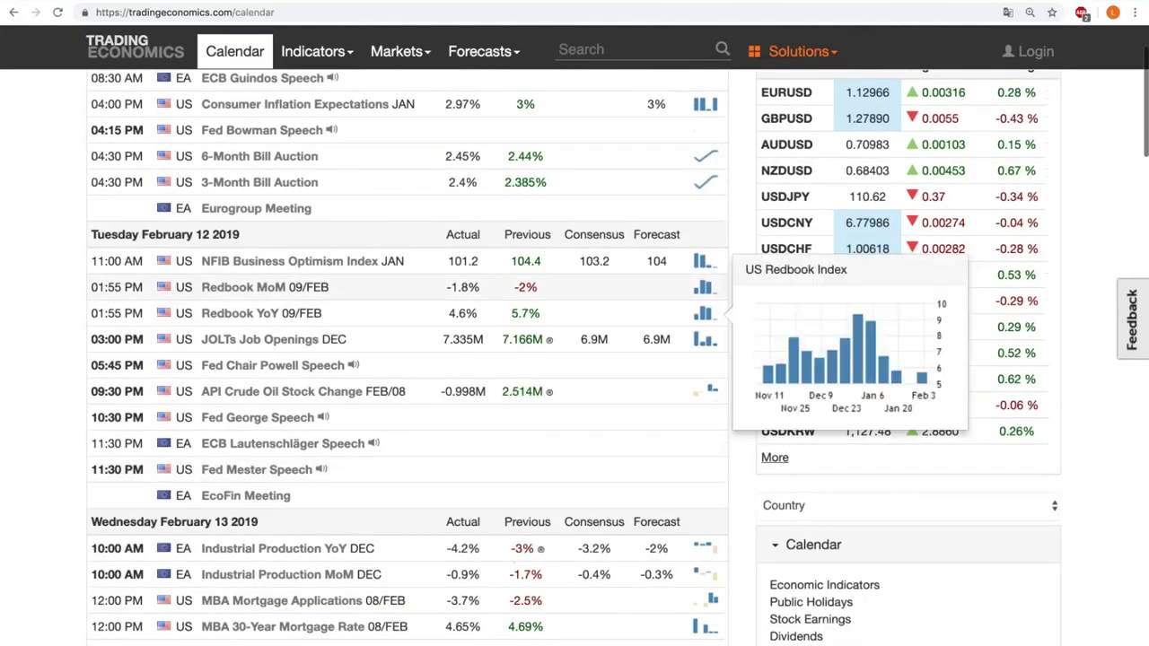
scroll(718, 315, down, 3)
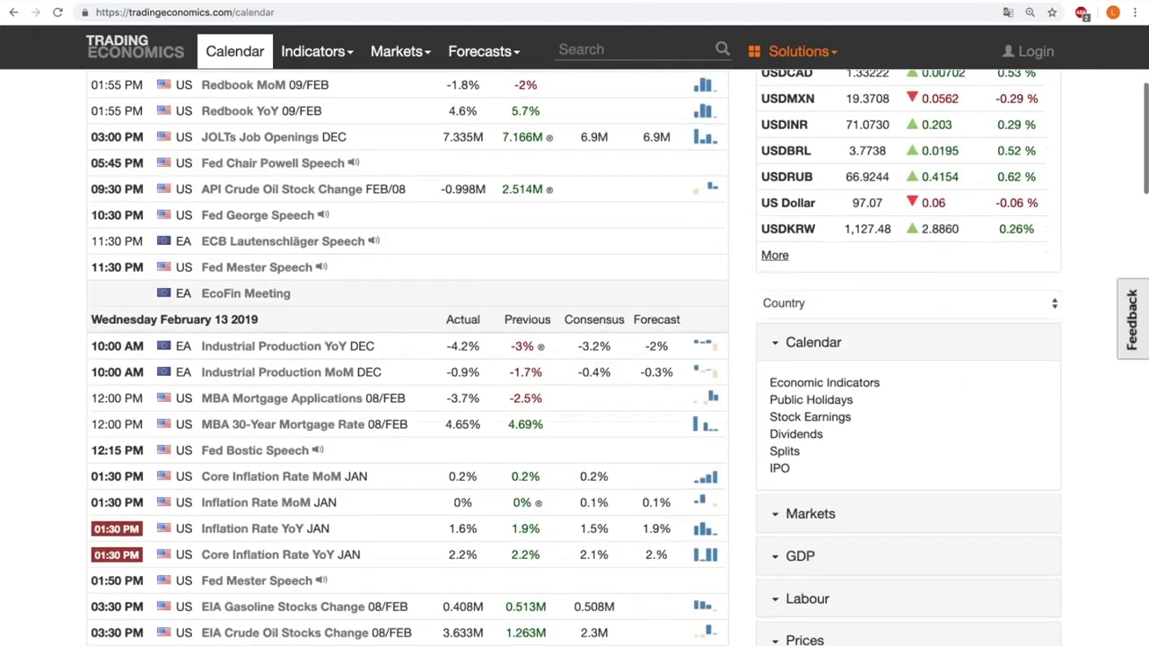
scroll(705, 296, down, 1)
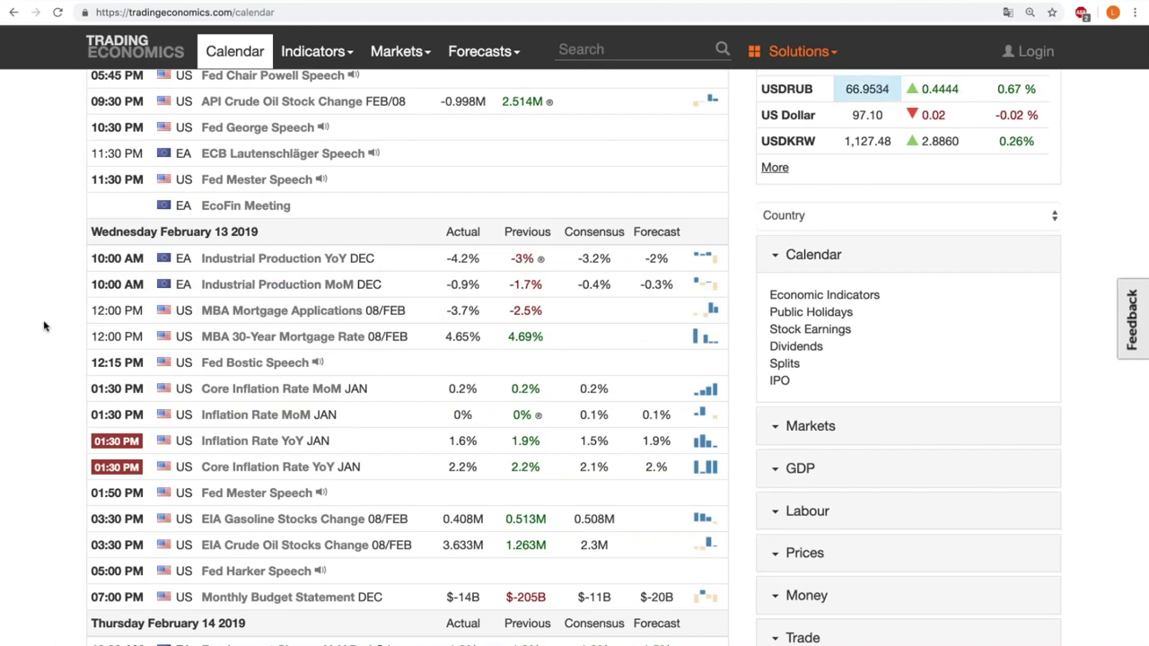
scroll(44, 326, down, 2)
scroll(44, 326, down, 3)
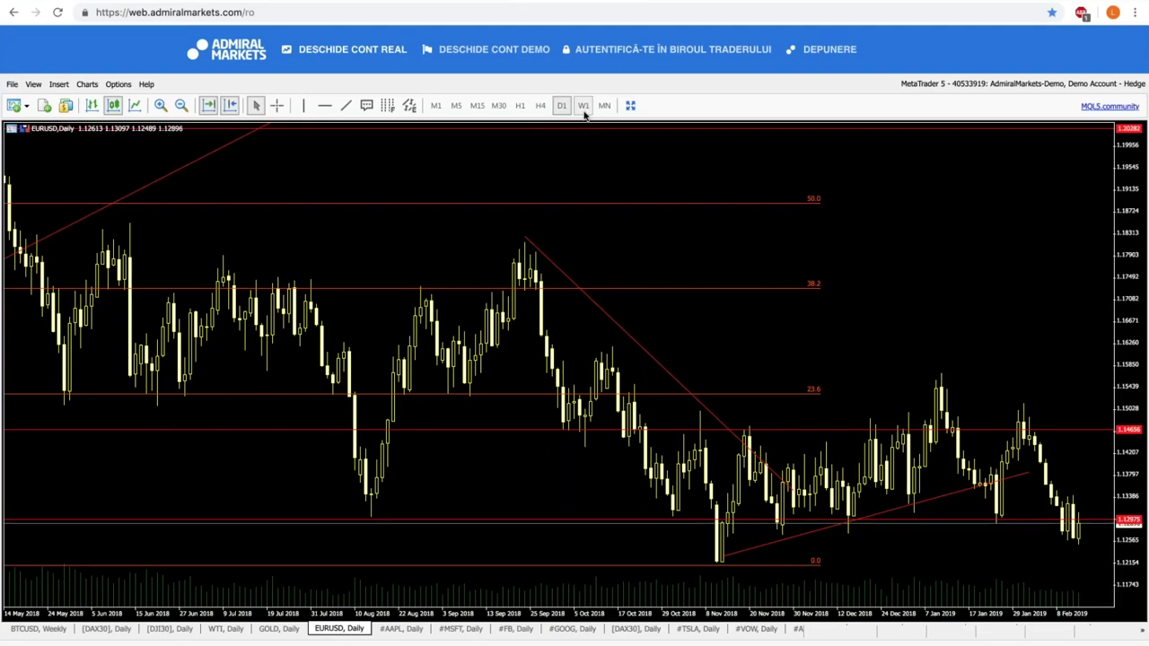
- View the EURUSD chart on the weekly timeframe and open the daily #USDX_H9 dollar index chart
click(583, 108)
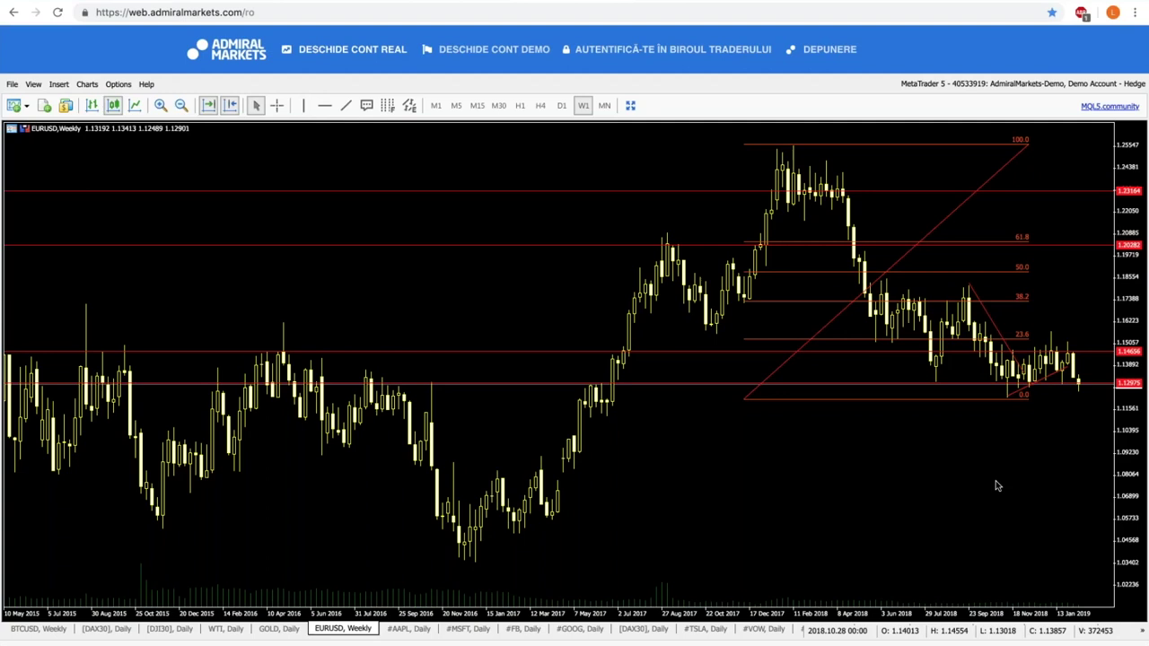
click(1142, 630)
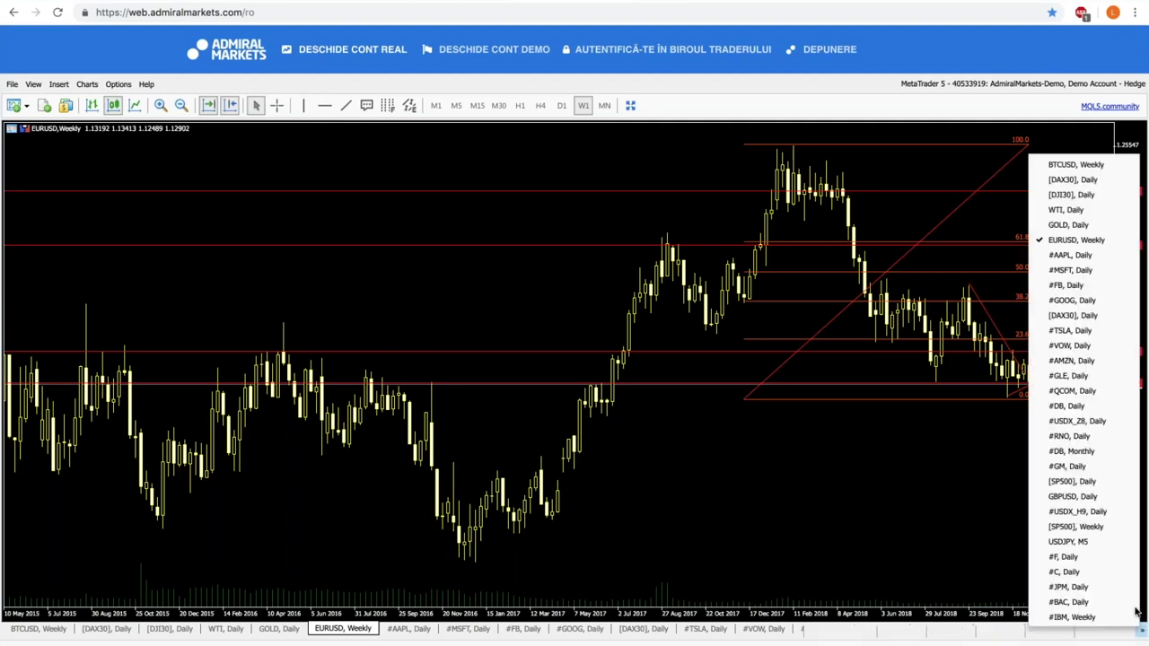
click(1110, 512)
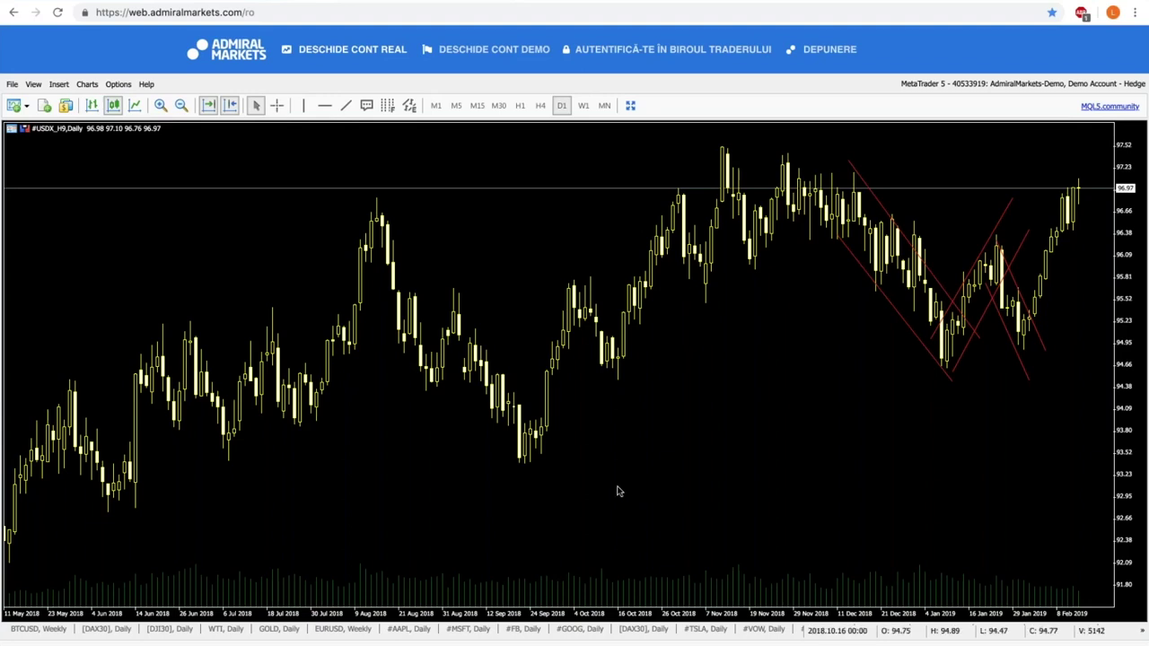
- On the weekly #AAPL chart, align the Fibonacci retracement's start with the 2016 low and extend its 100.0 end past the latest candle
click(409, 628)
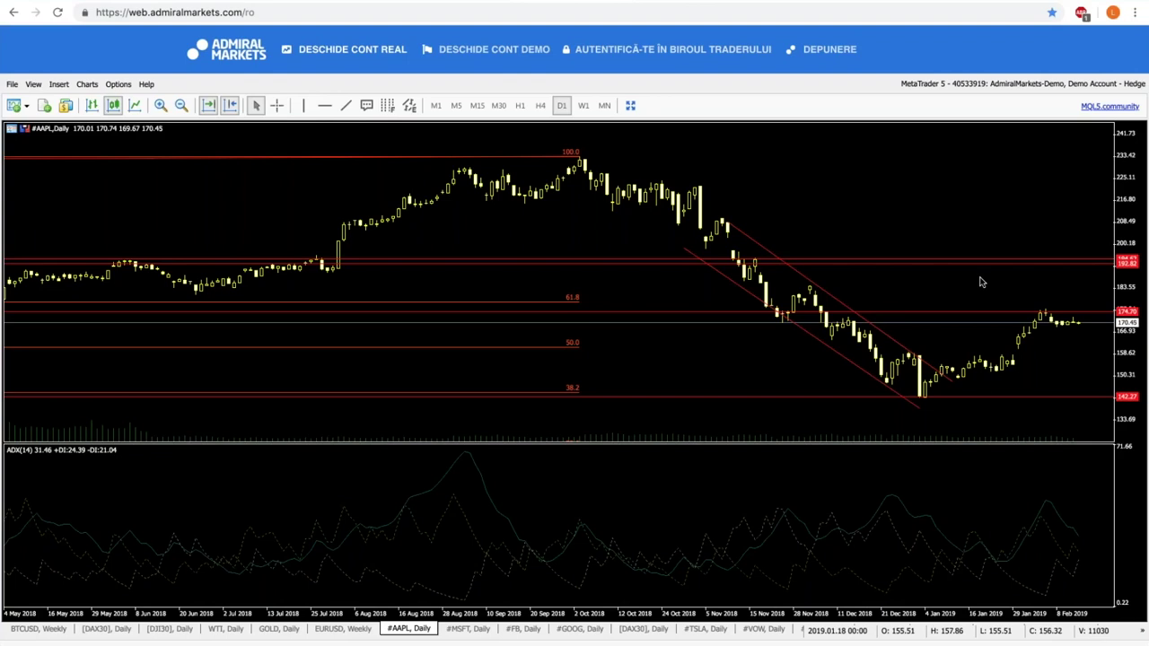
click(582, 105)
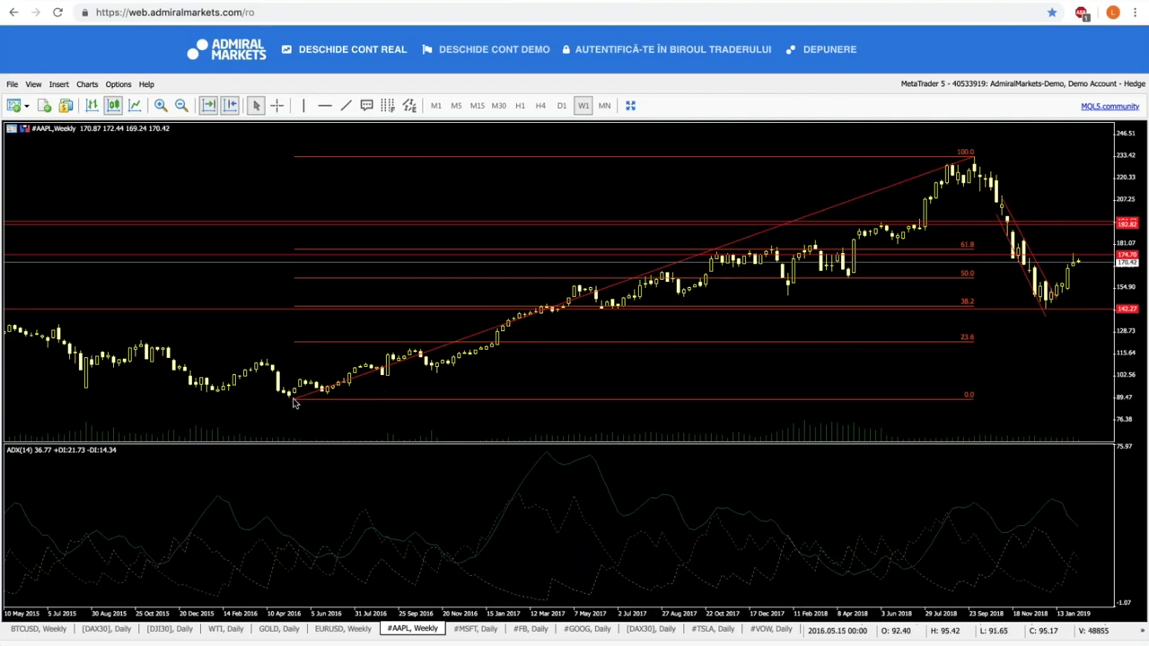
mouse_move(294, 403)
mouse_down()
mouse_move(516, 414)
mouse_move(969, 322)
mouse_move(1103, 387)
mouse_move(292, 449)
mouse_move(239, 418)
mouse_move(287, 401)
mouse_up()
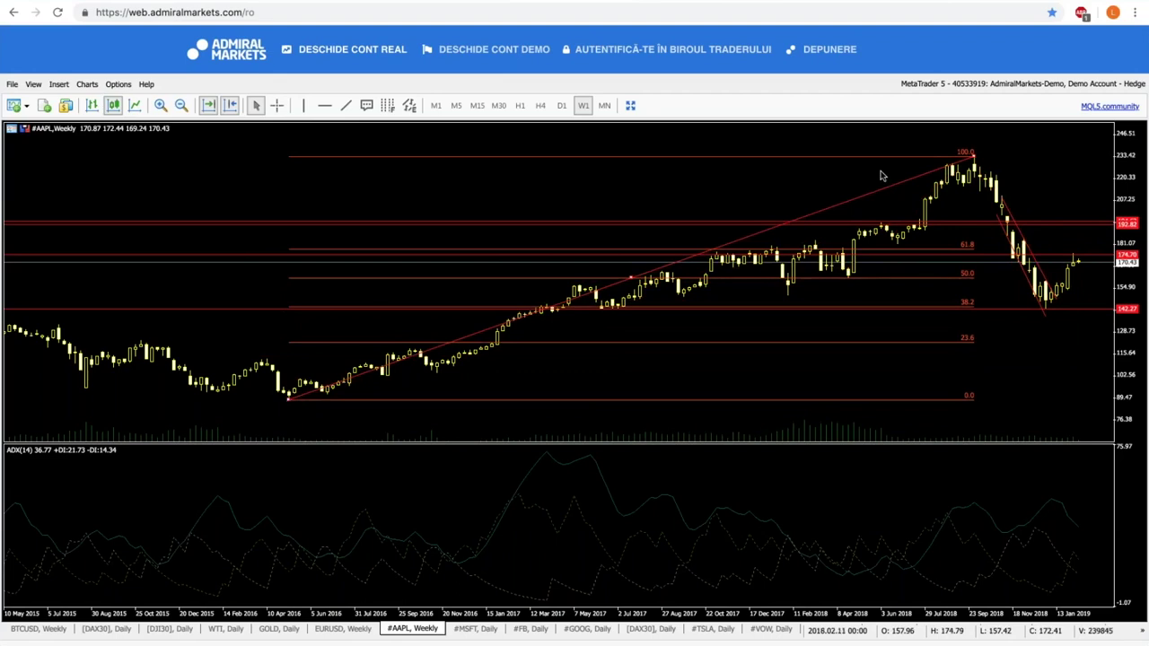
drag(976, 158, 1106, 159)
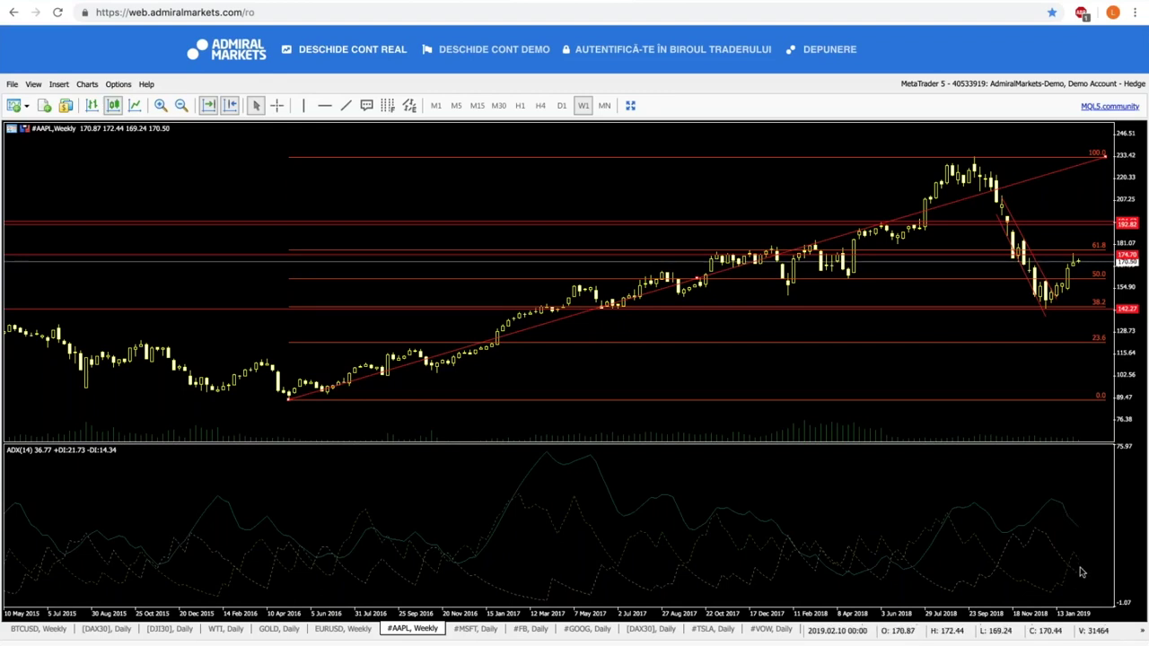
- Open the daily #RNO chart to examine its descending channel and support level
click(1143, 632)
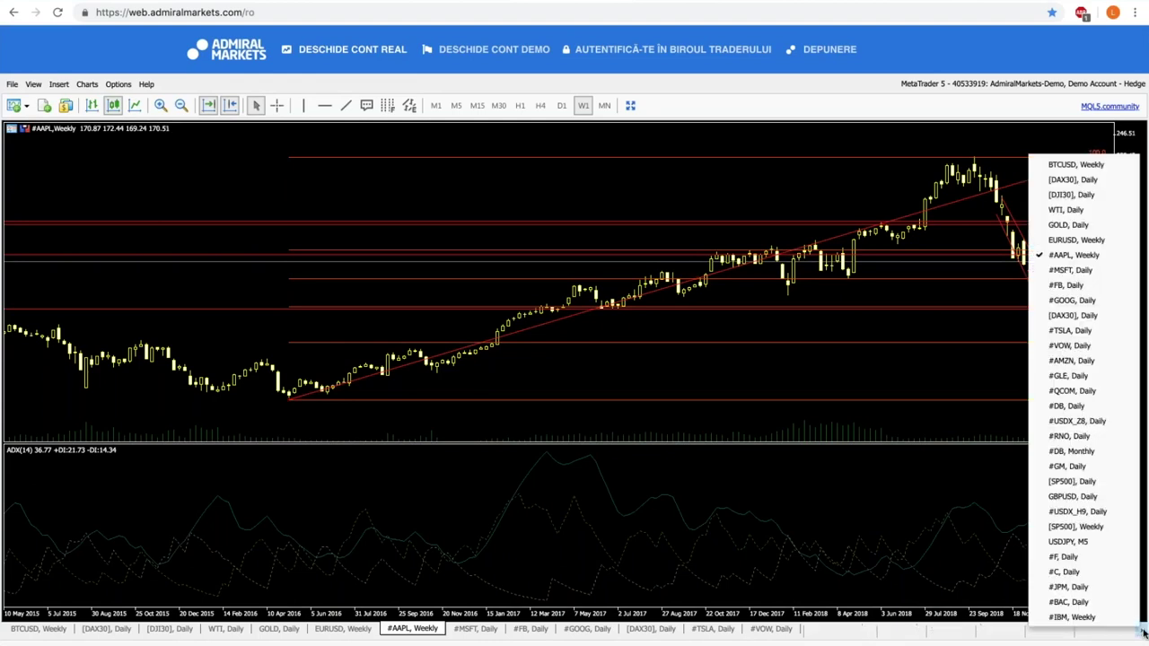
click(1115, 437)
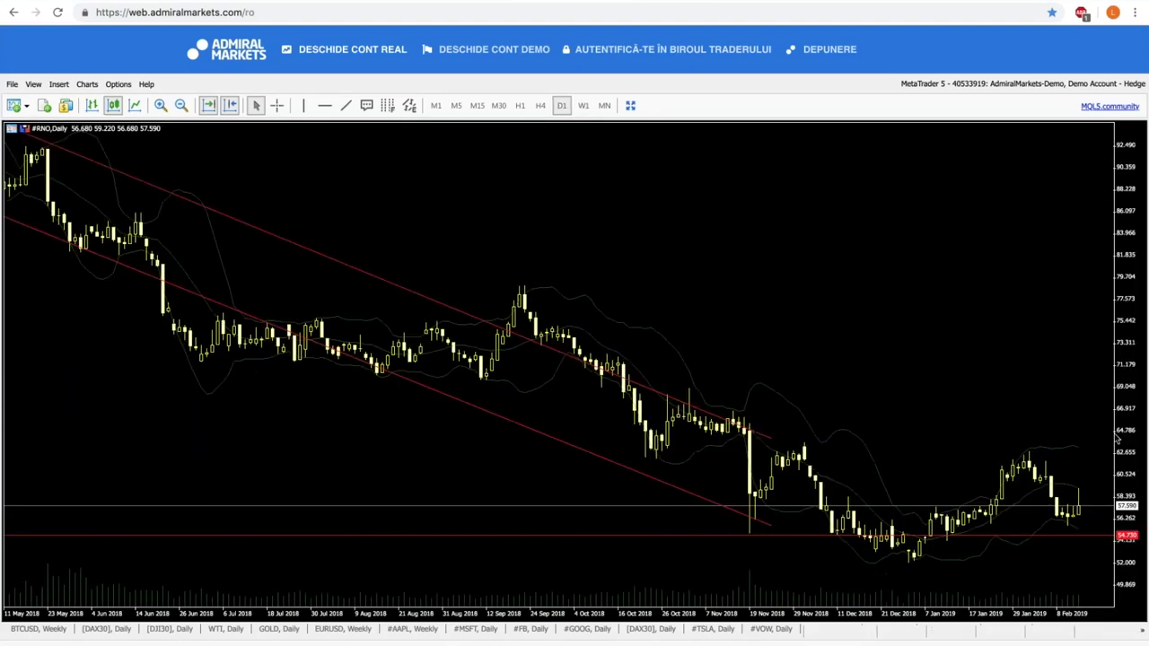
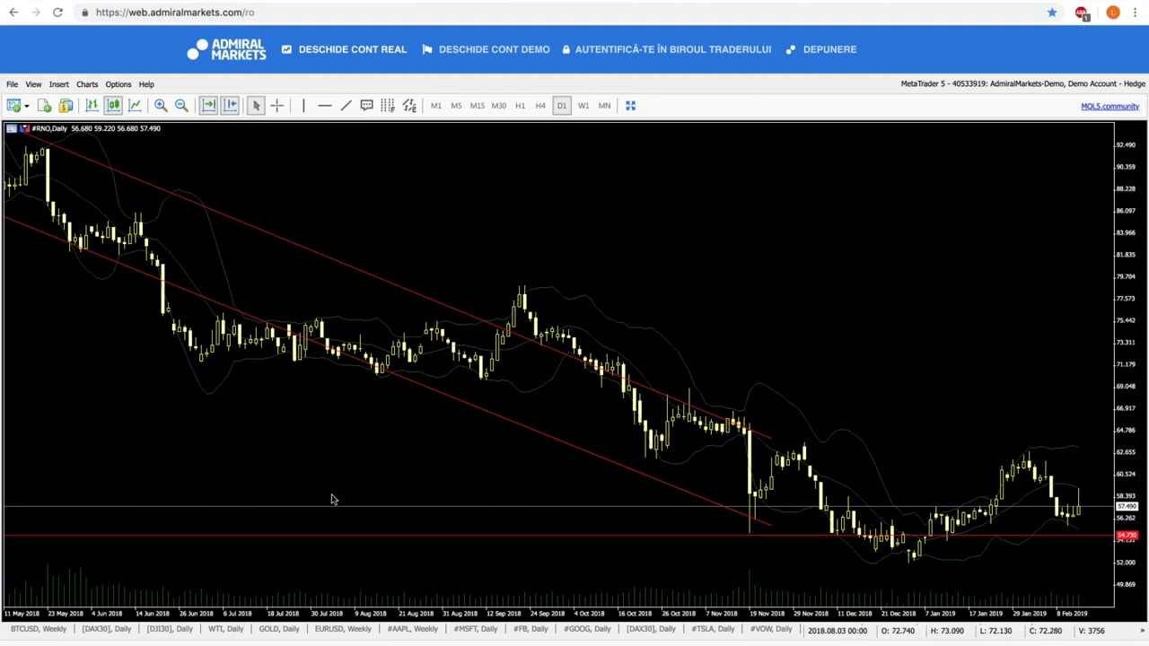
- Compare the daily GOLD chart with the daily #USDX_H9 dollar index chart, and open the daily WTI chart
click(280, 629)
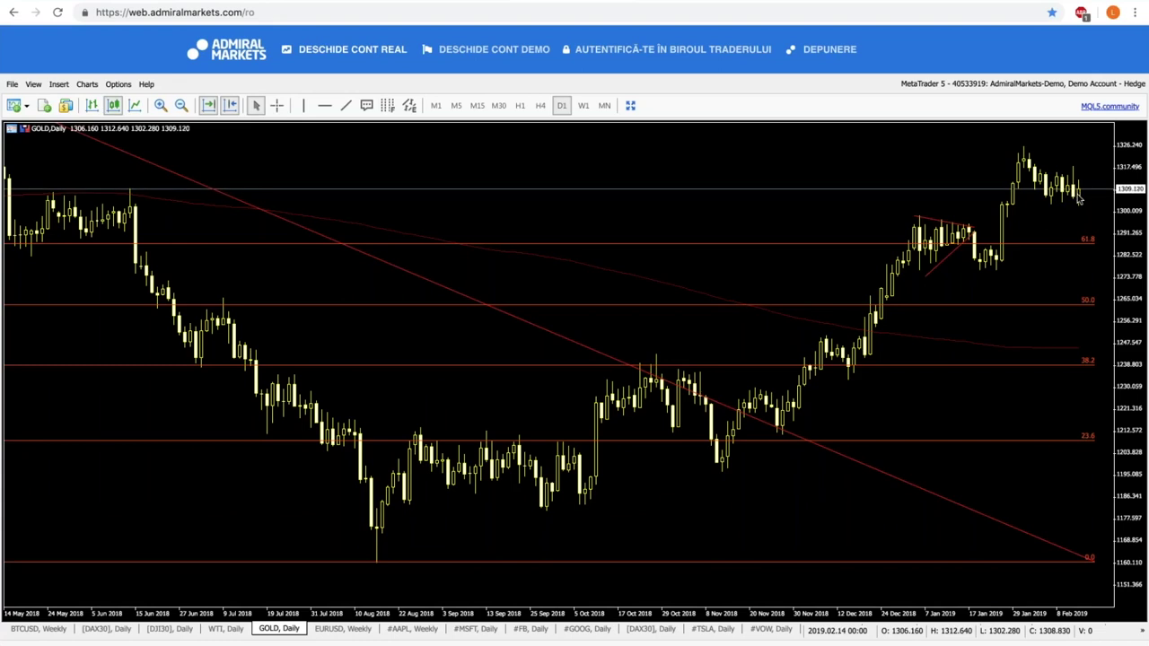
click(1140, 631)
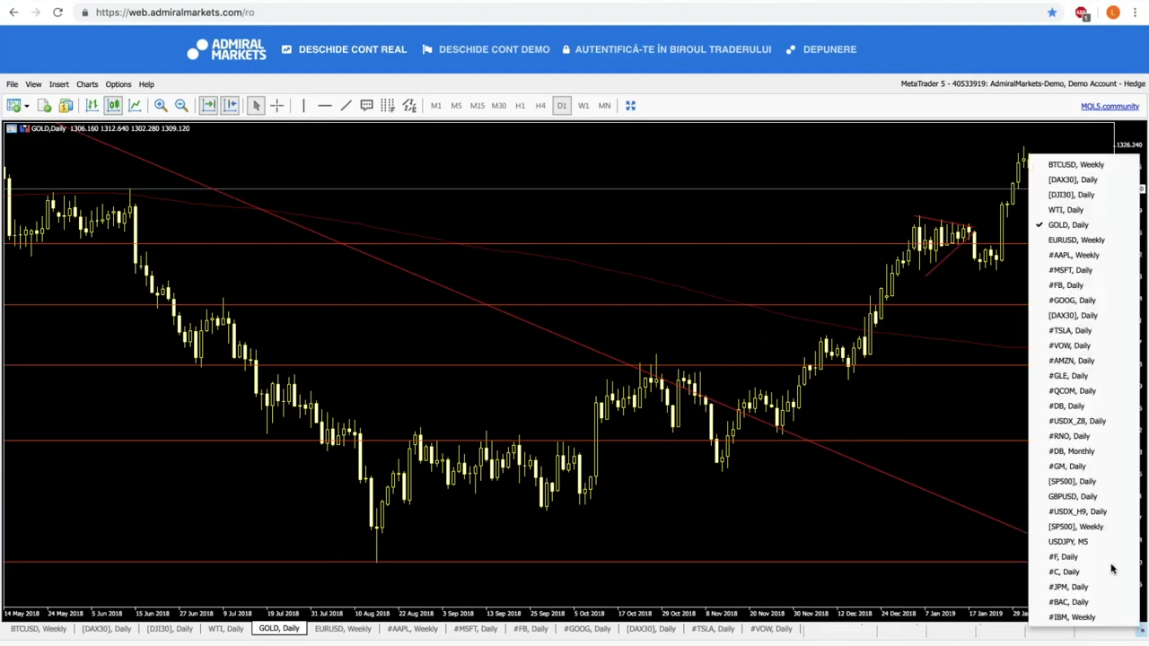
click(1108, 513)
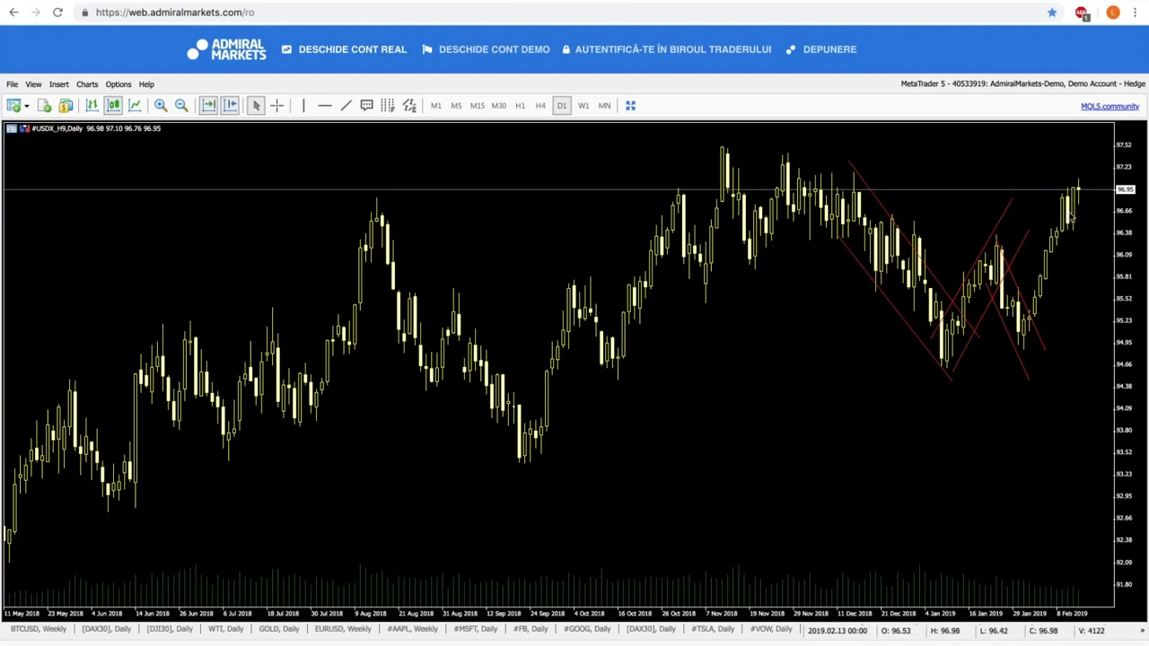
click(1141, 630)
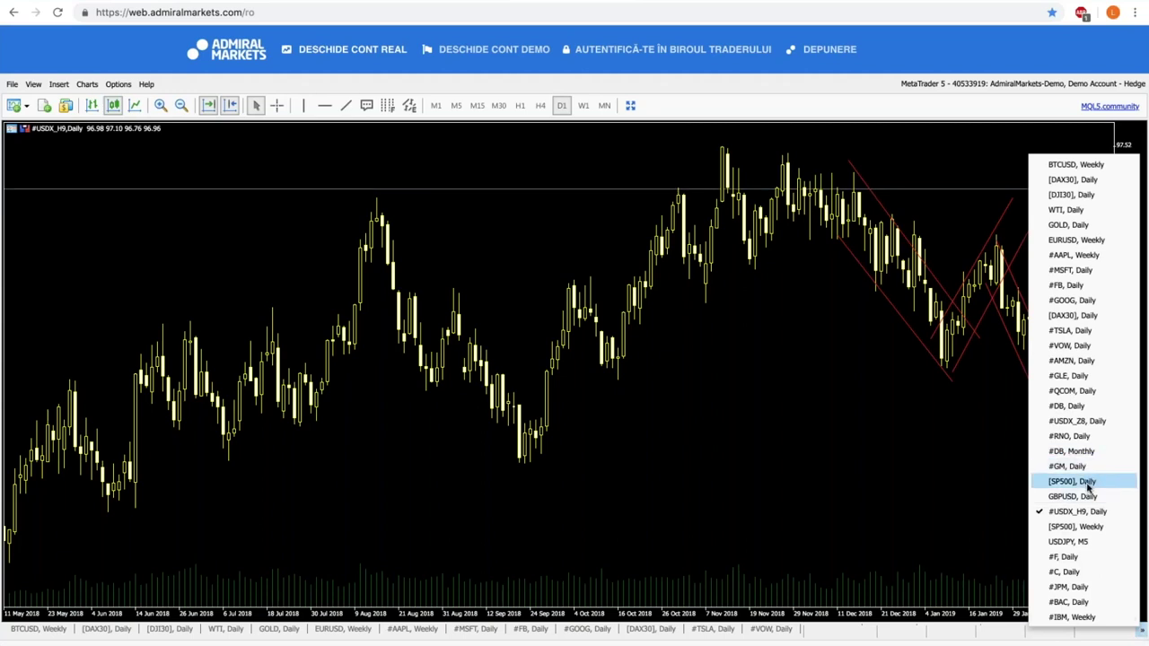
click(1064, 227)
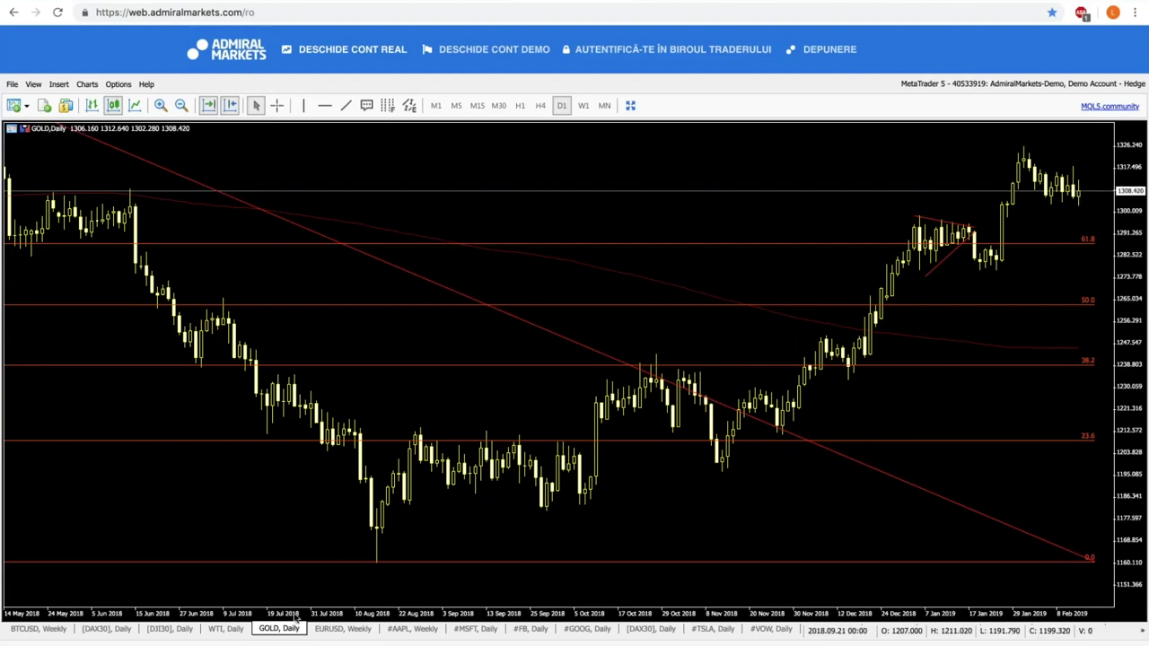
click(224, 629)
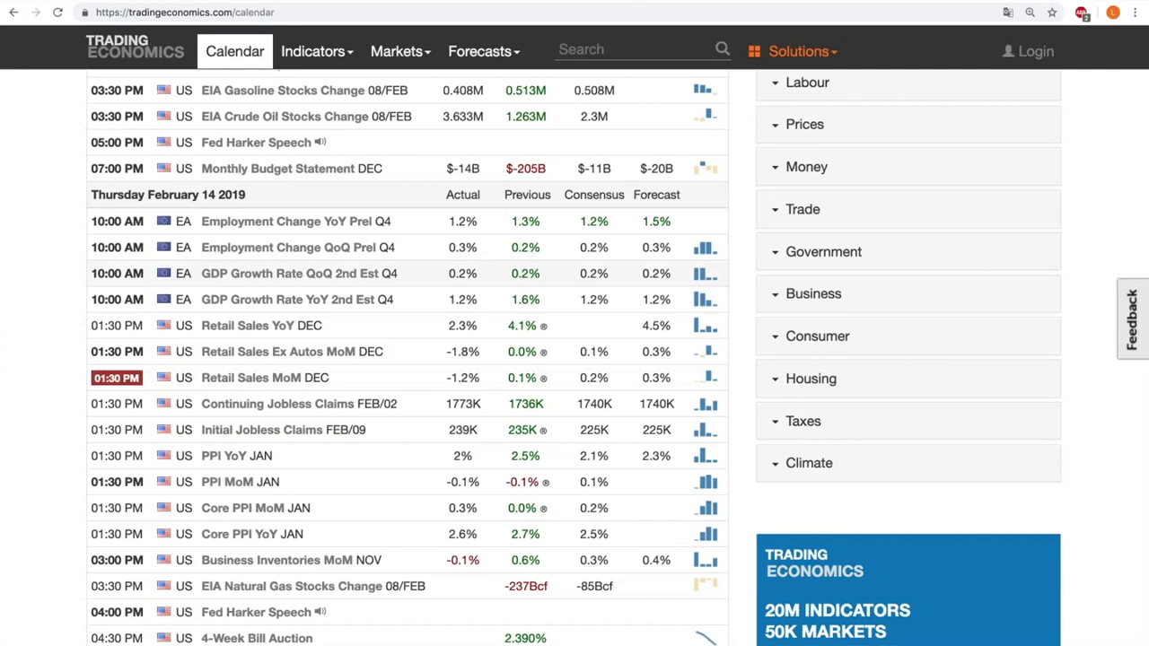
- Review the US retail sales and inflation entries for February 13 and 14 in the economic calendar
scroll(709, 282, down, 2)
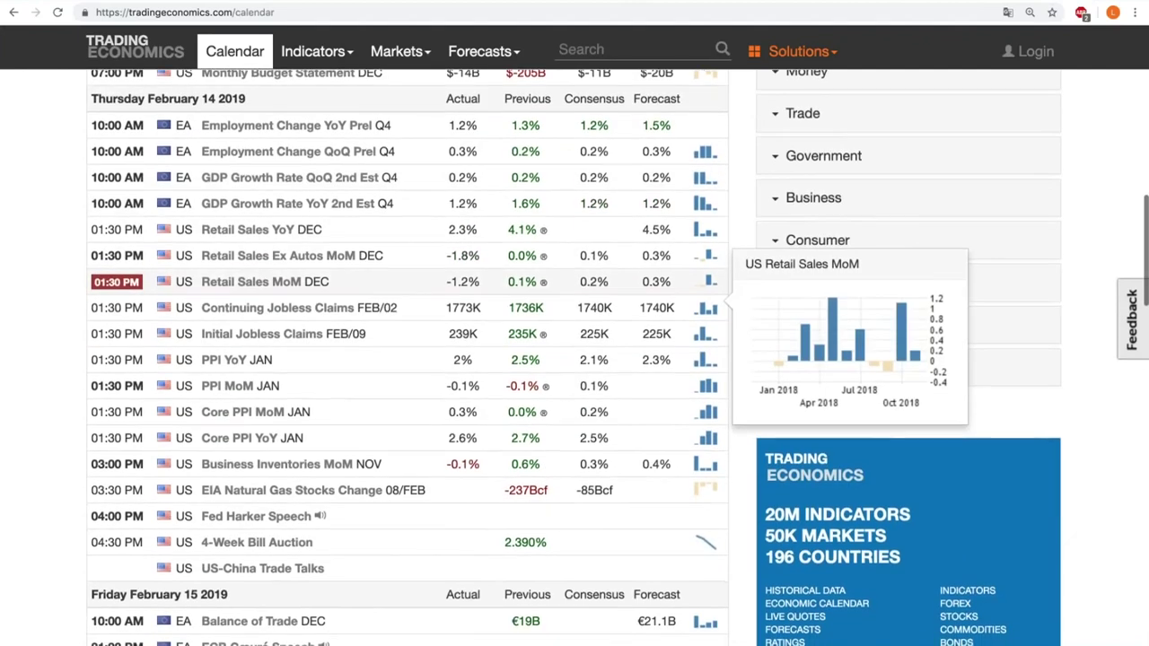
scroll(709, 282, up, 3)
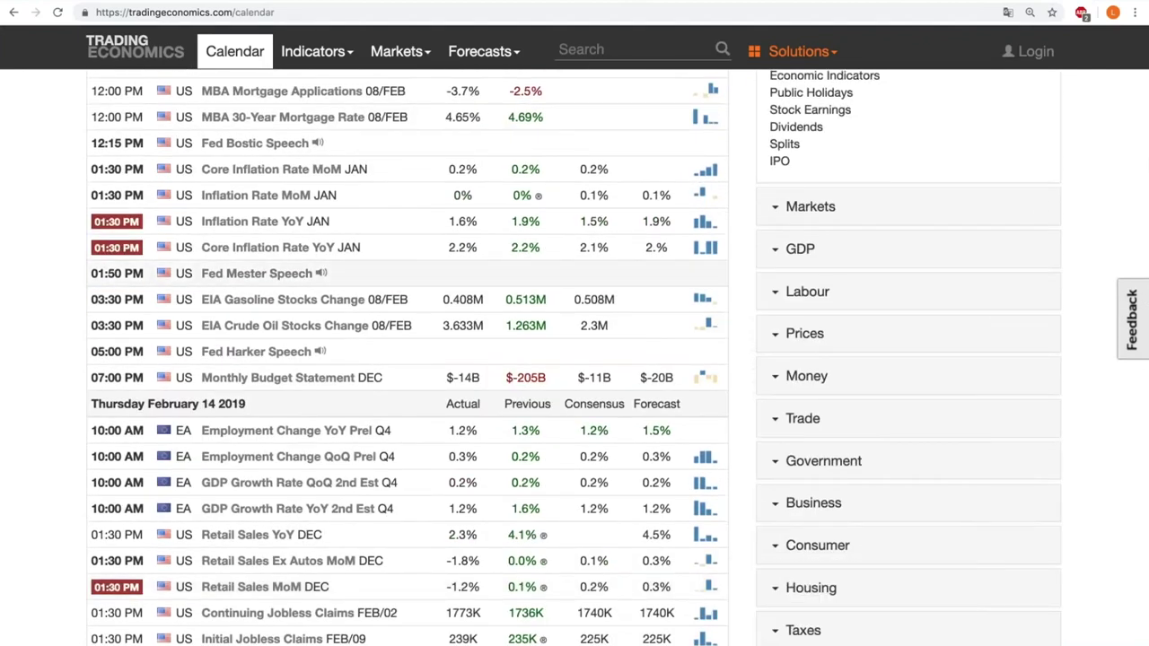
scroll(704, 242, up, 3)
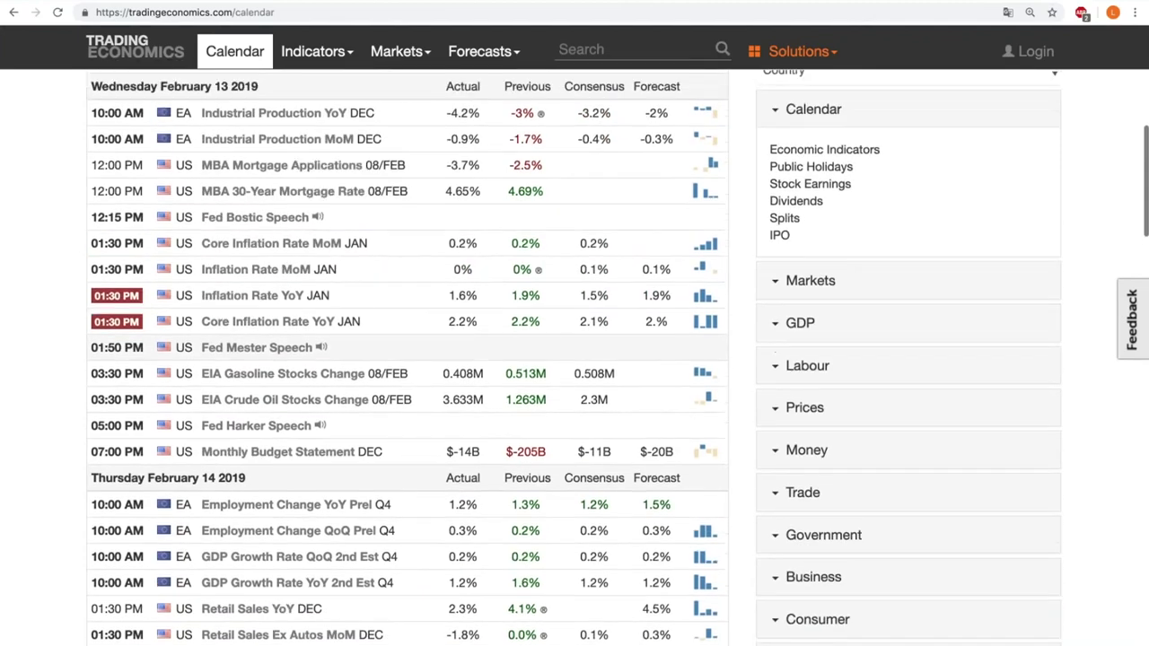
scroll(705, 243, down, 1)
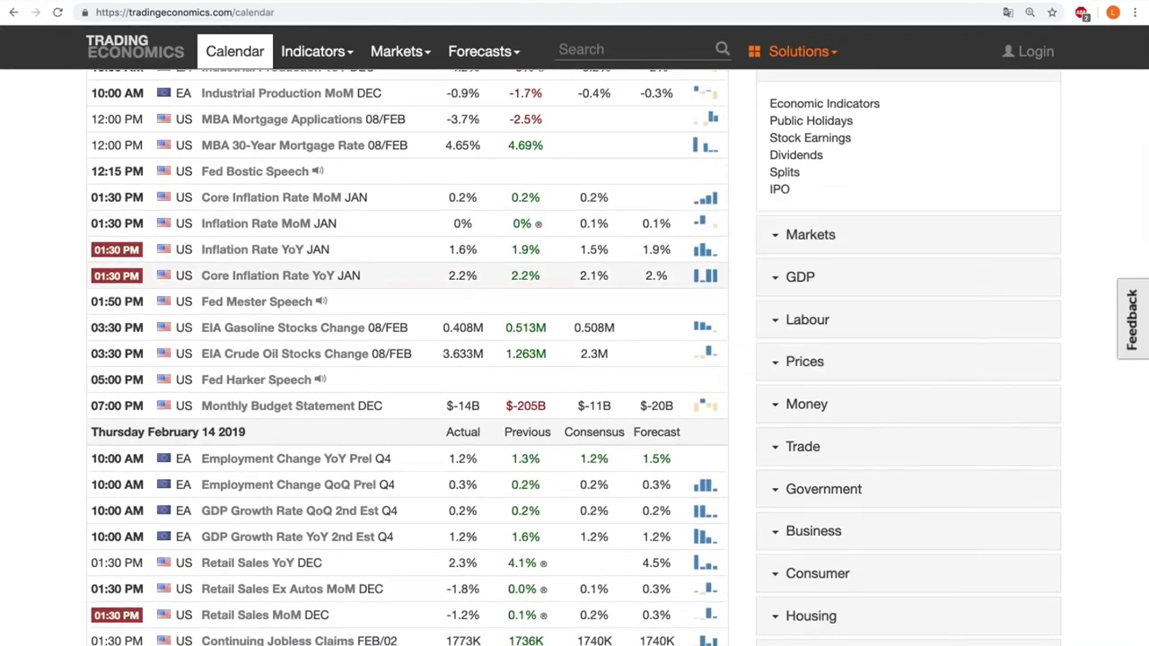